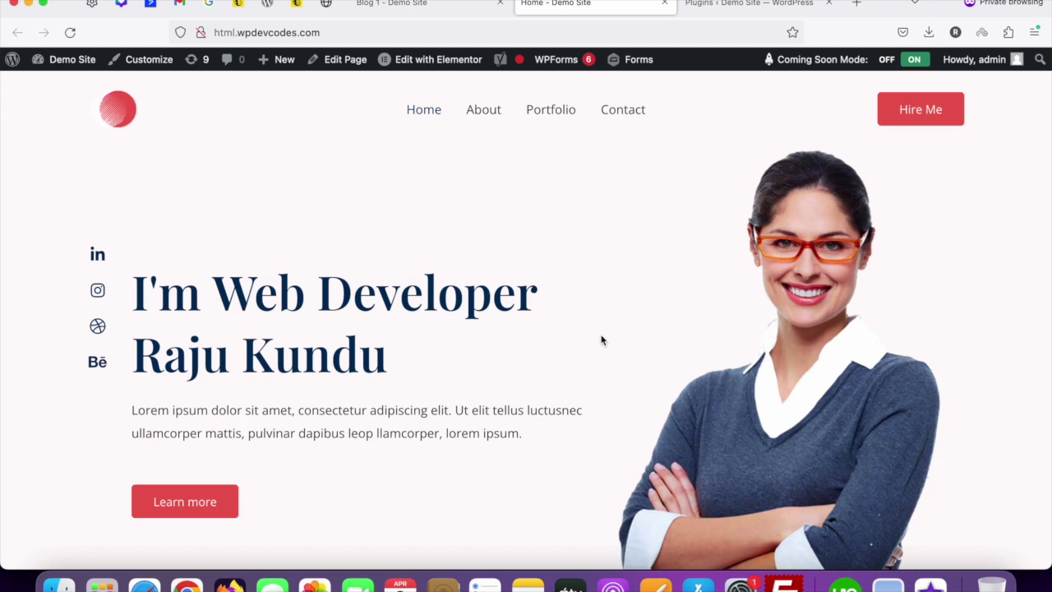
Scroll through the site's home page to look at its content
{"action": "scroll", "coordinate": [600, 339], "scroll_direction": "down", "scroll_amount": 4}
{"action": "scroll", "coordinate": [601, 339], "scroll_direction": "up", "scroll_amount": 4}
{"action": "scroll", "coordinate": [601, 339], "scroll_direction": "down", "scroll_amount": 4}
{"action": "scroll", "coordinate": [600, 339], "scroll_direction": "down", "scroll_amount": 2}
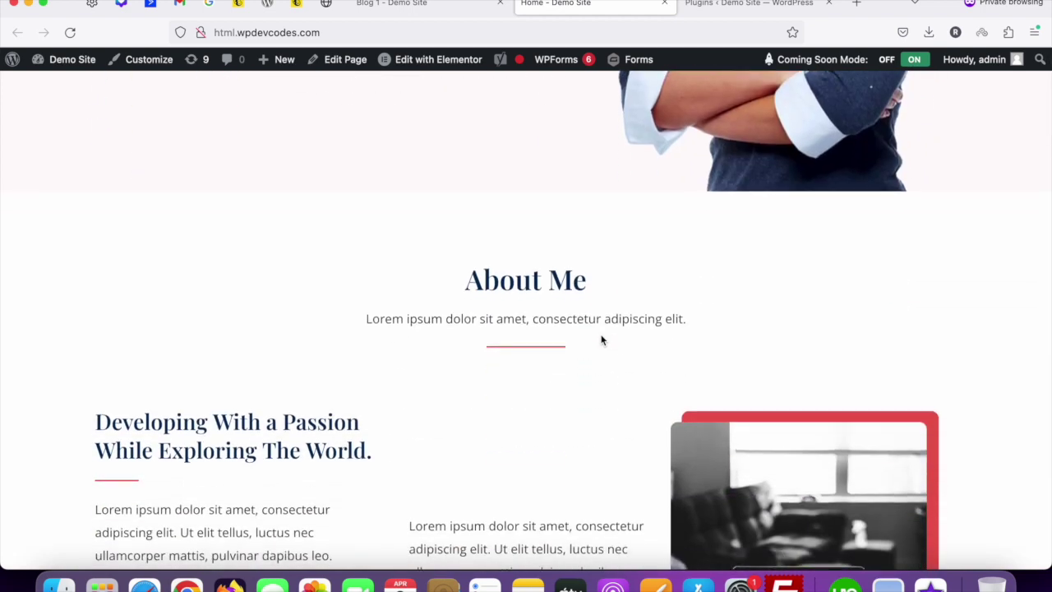
{"action": "scroll", "coordinate": [600, 339], "scroll_direction": "up", "scroll_amount": 6}
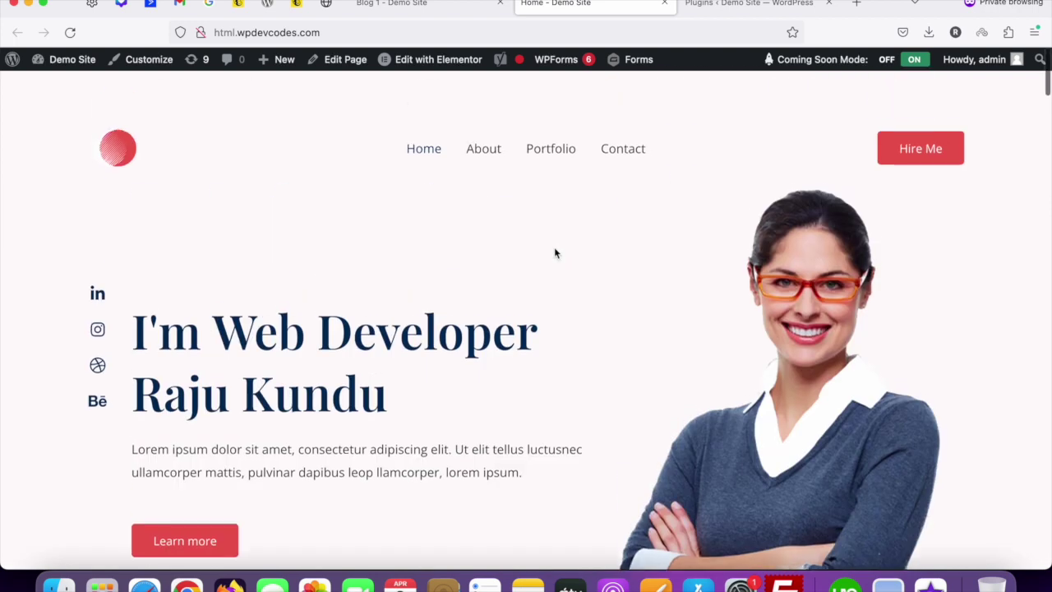
View the 'Blog 1 - Demo Site' post in its tab and scroll through it
{"action": "left_click", "coordinate": [433, 4]}
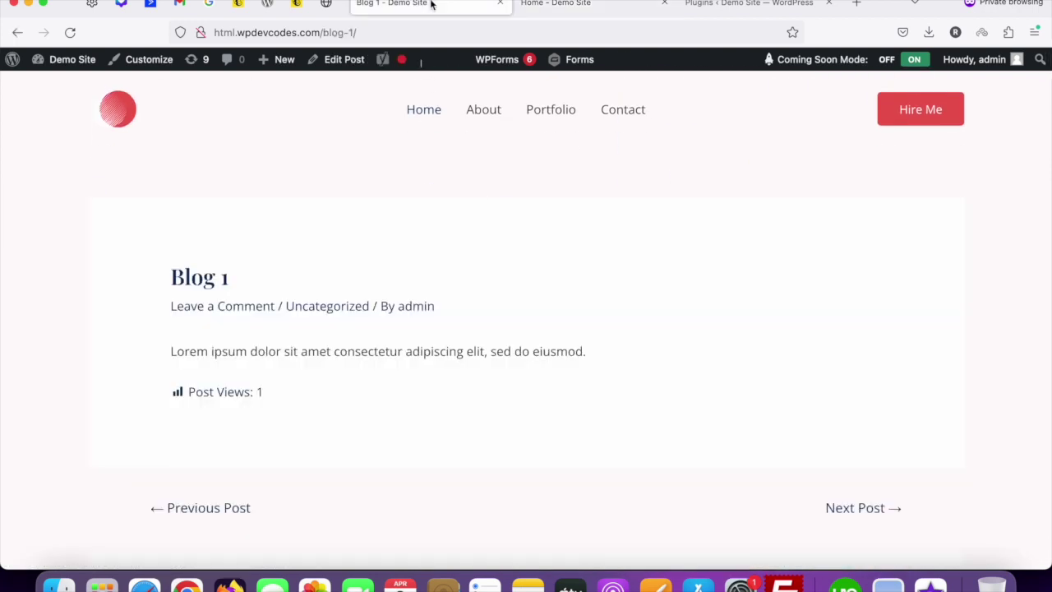
{"action": "left_click", "coordinate": [552, 3]}
{"action": "left_click", "coordinate": [417, 2]}
{"action": "scroll", "coordinate": [403, 344], "scroll_direction": "down", "scroll_amount": 6}
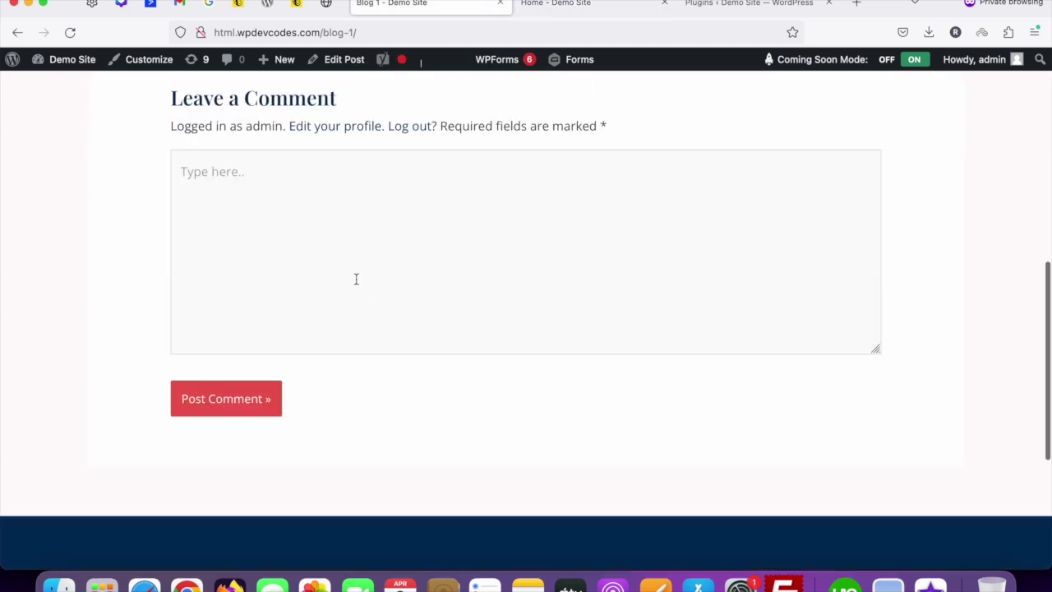
{"action": "scroll", "coordinate": [354, 280], "scroll_direction": "up", "scroll_amount": 4}
{"action": "scroll", "coordinate": [222, 244], "scroll_direction": "up", "scroll_amount": 2}
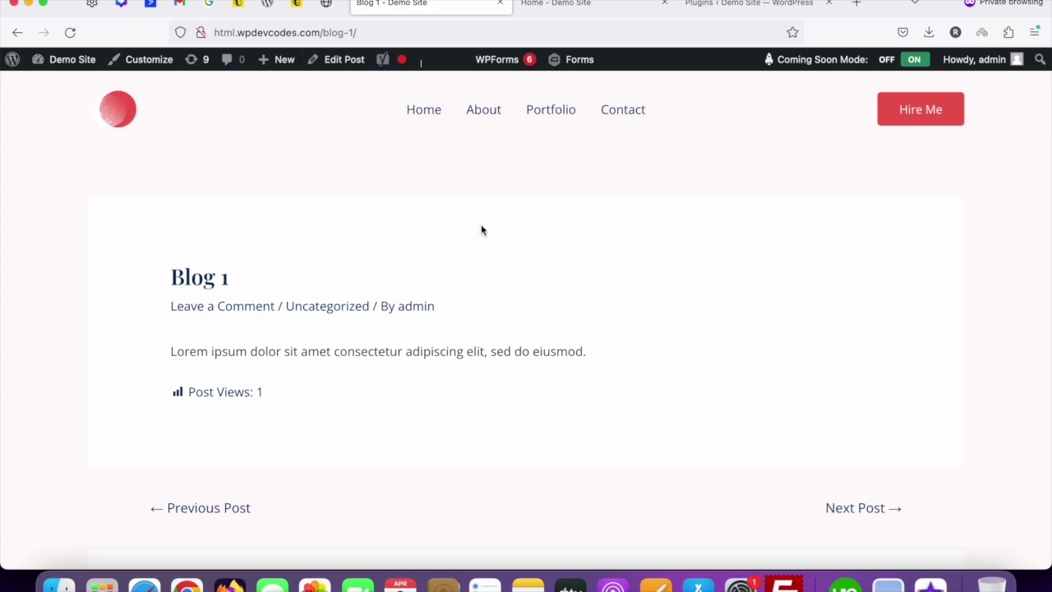
{"action": "scroll", "coordinate": [482, 229], "scroll_direction": "down", "scroll_amount": 3}
{"action": "scroll", "coordinate": [482, 228], "scroll_direction": "up", "scroll_amount": 3}
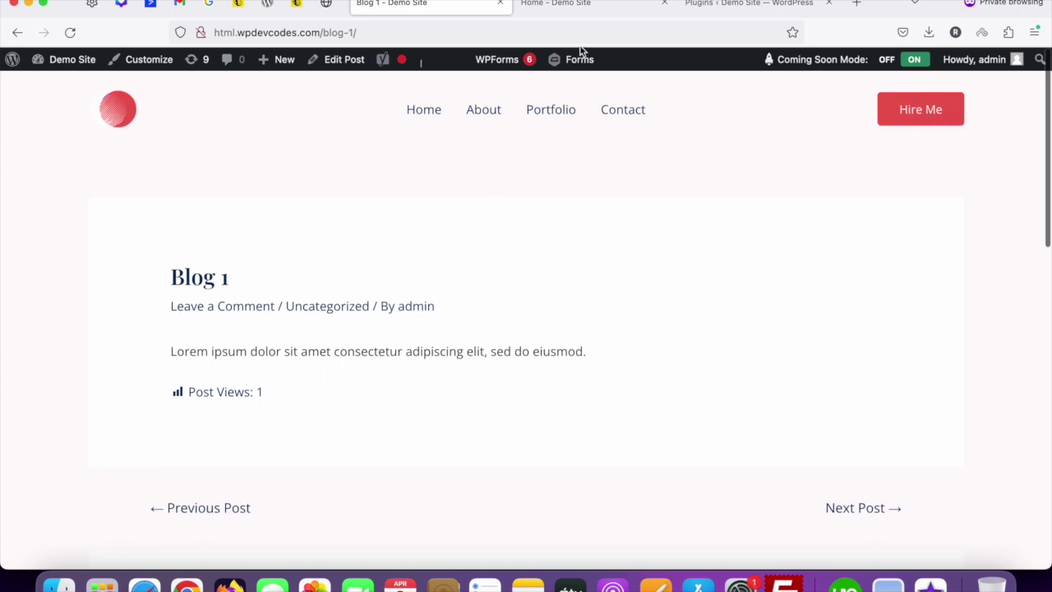
Go from the installed plugins list to Plugins > Add New
{"action": "left_click", "coordinate": [712, 7]}
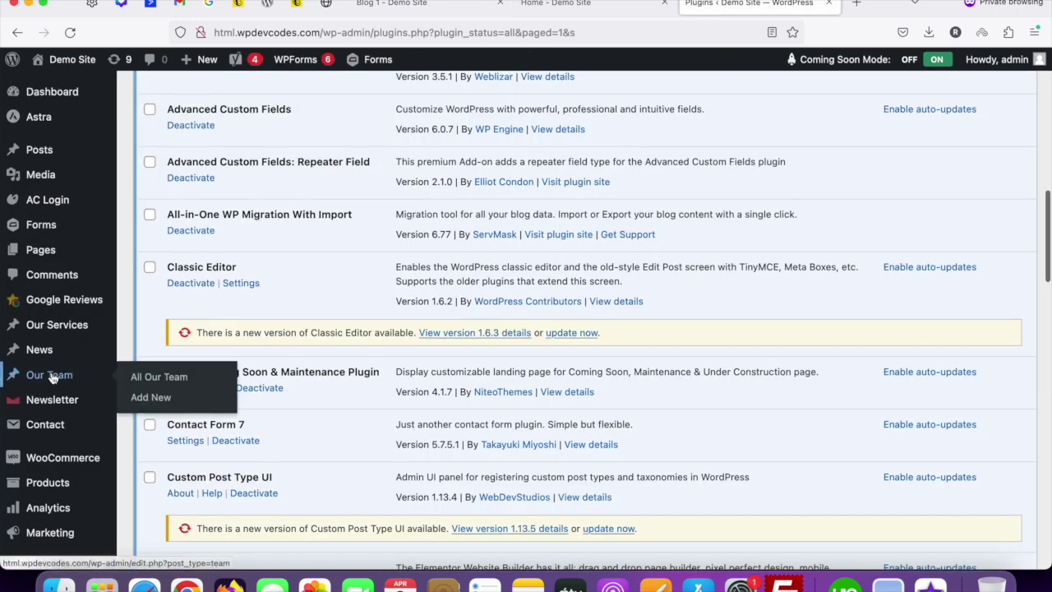
{"action": "scroll", "coordinate": [36, 369], "scroll_direction": "down", "scroll_amount": 3}
{"action": "scroll", "coordinate": [36, 343], "scroll_direction": "down", "scroll_amount": 3}
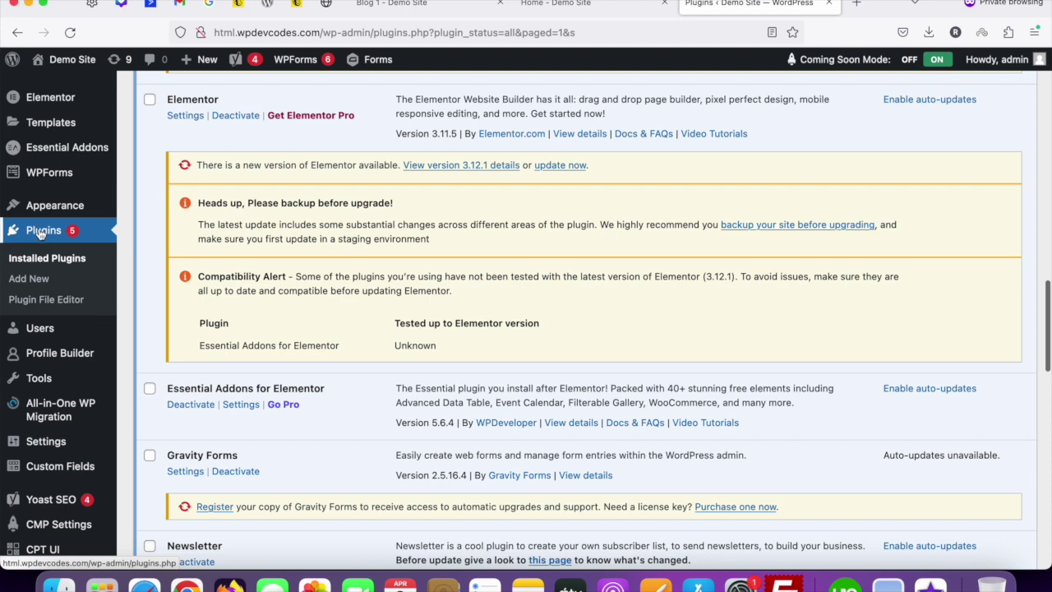
{"action": "left_click", "coordinate": [32, 279]}
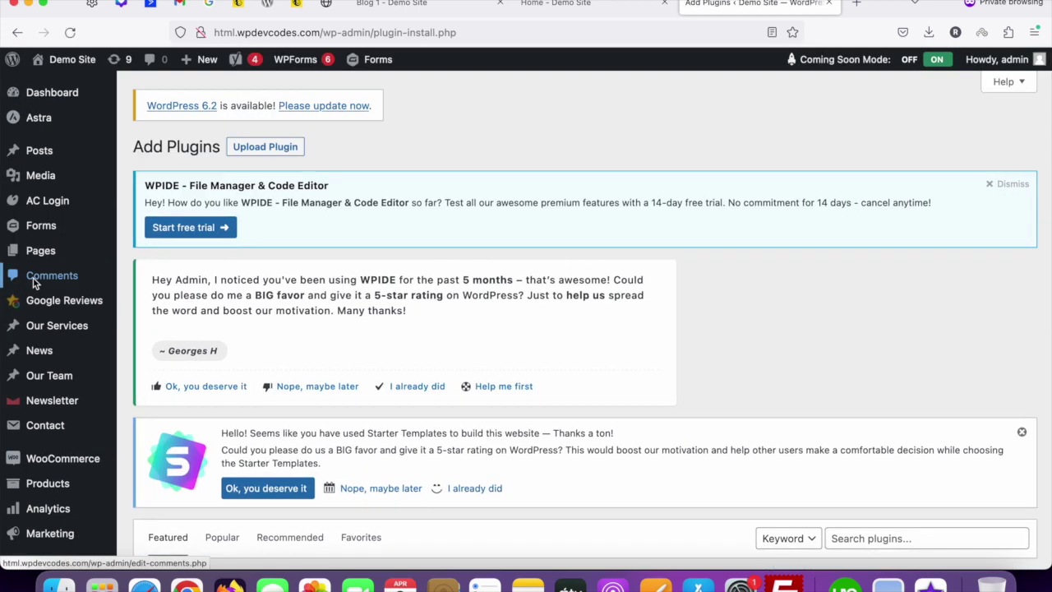
Search 'sticky social icons' and install Social Media Share Buttons & Social Sharing Icons
{"action": "scroll", "coordinate": [562, 283], "scroll_direction": "down", "scroll_amount": 5}
{"action": "left_click", "coordinate": [864, 248]}
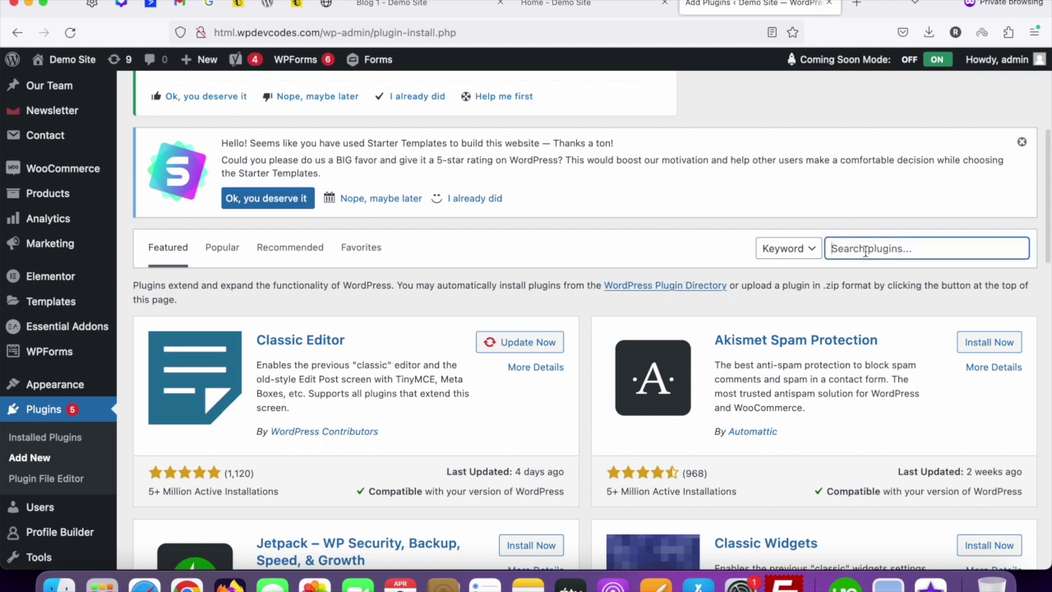
{"action": "type", "text": "sticky social icons"}
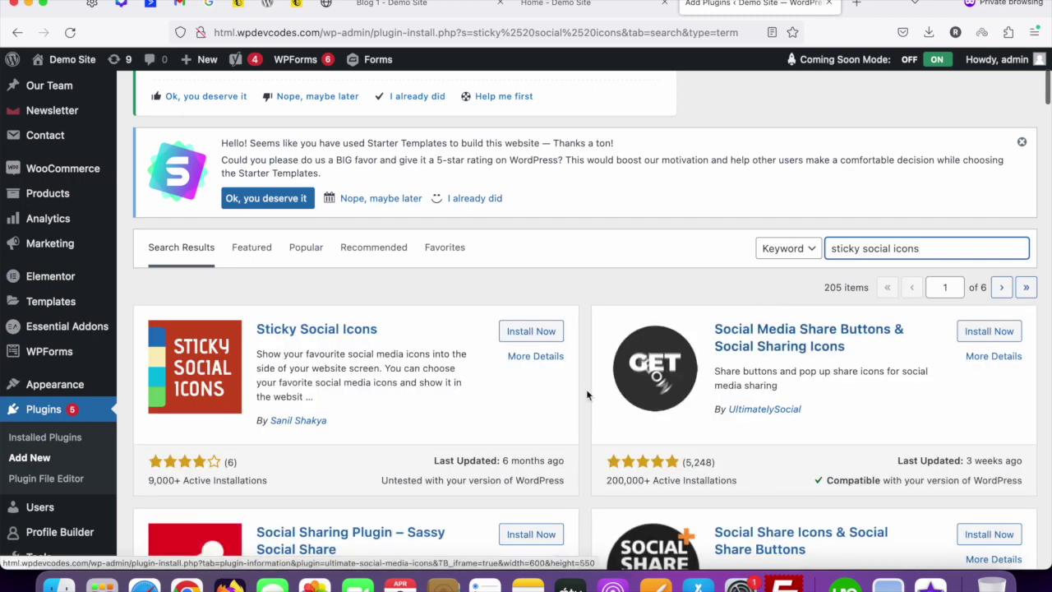
{"action": "scroll", "coordinate": [567, 419], "scroll_direction": "down", "scroll_amount": 5}
{"action": "scroll", "coordinate": [610, 397], "scroll_direction": "down", "scroll_amount": 5}
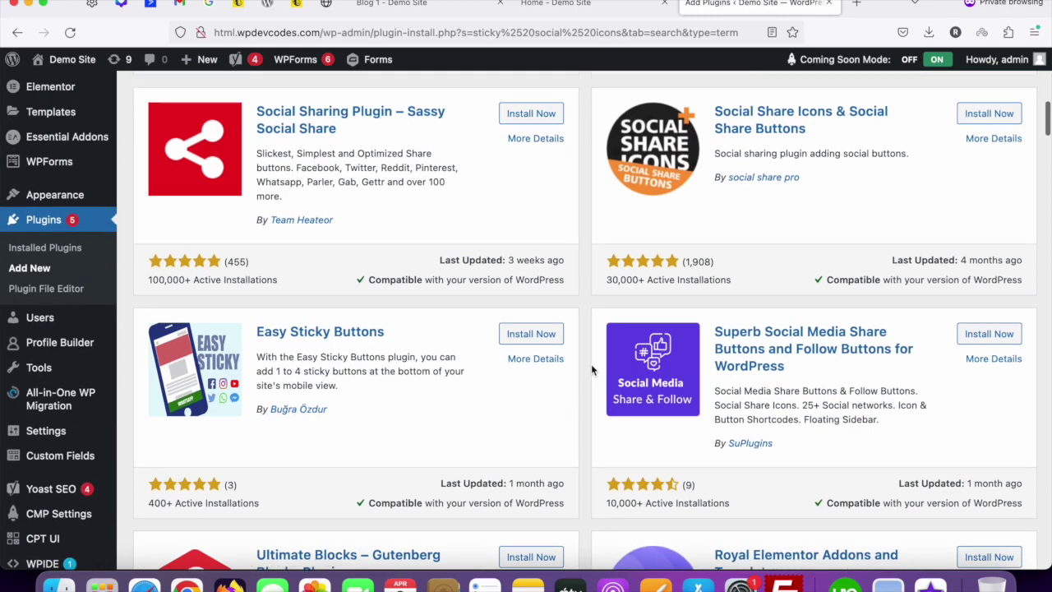
{"action": "scroll", "coordinate": [591, 364], "scroll_direction": "up", "scroll_amount": 8}
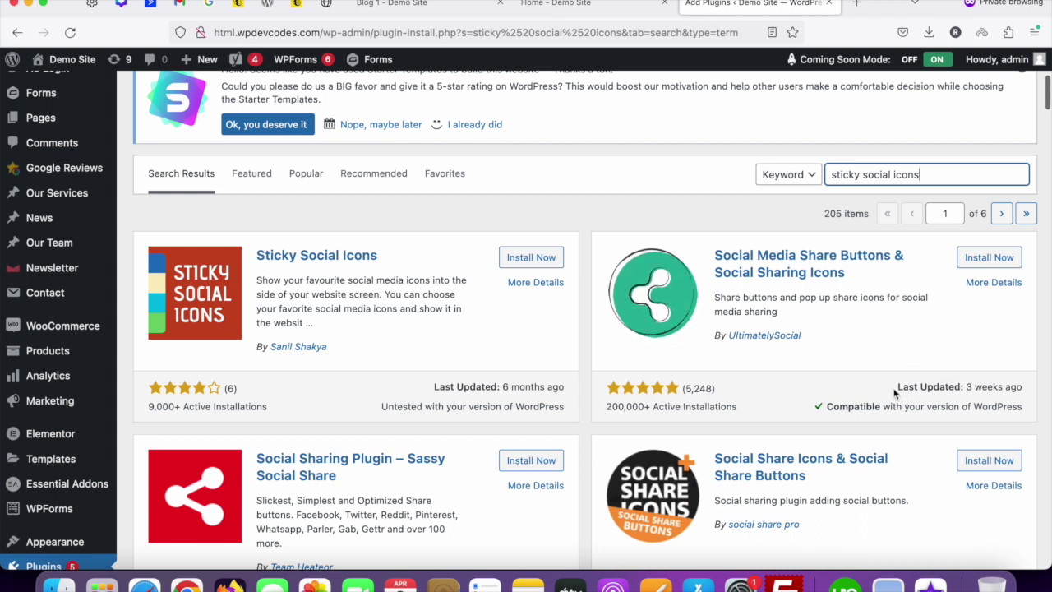
{"action": "left_click", "coordinate": [985, 260]}
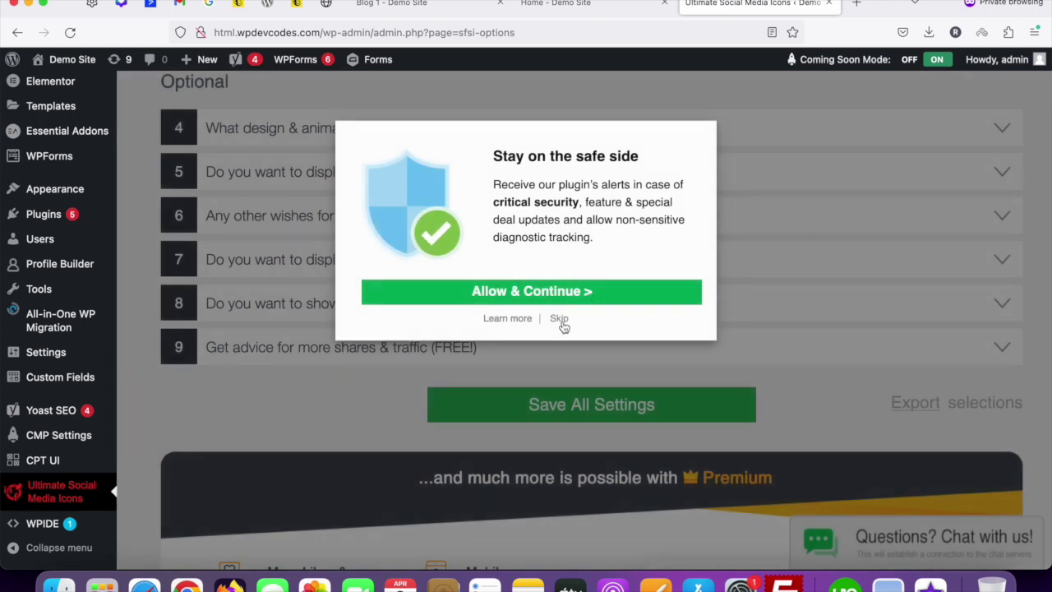
Skip the plugin alerts opt-in prompt on the settings page
{"action": "left_click", "coordinate": [559, 319]}
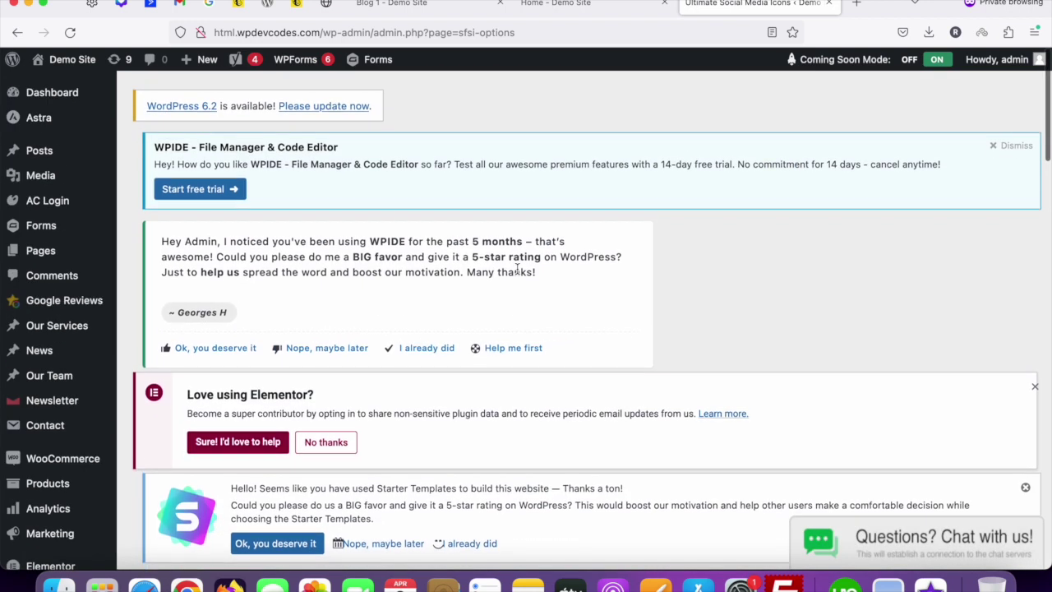
{"action": "scroll", "coordinate": [518, 271], "scroll_direction": "down", "scroll_amount": 4}
{"action": "scroll", "coordinate": [344, 263], "scroll_direction": "down", "scroll_amount": 4}
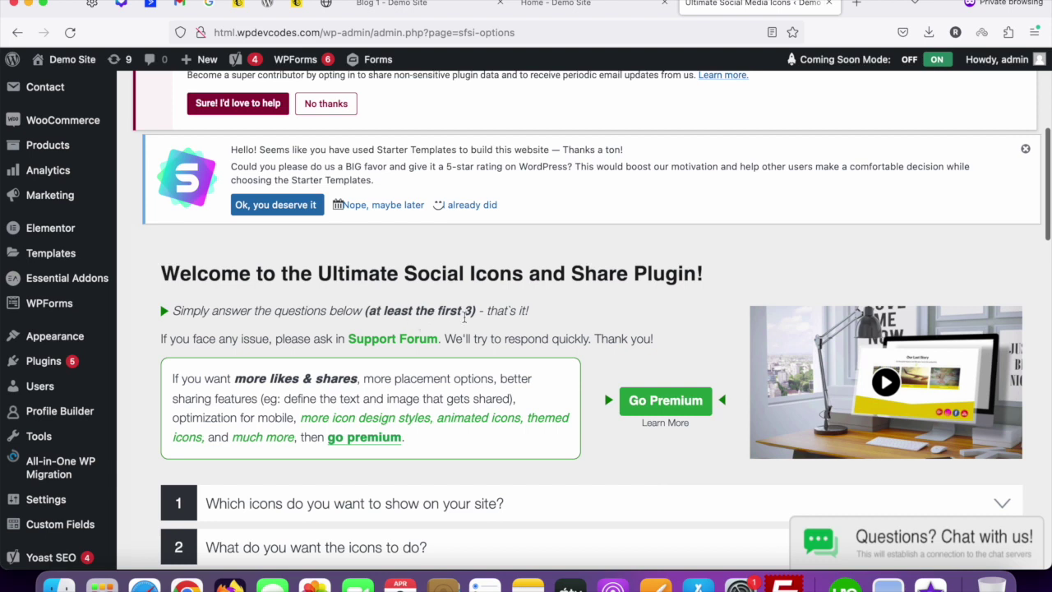
{"action": "scroll", "coordinate": [494, 318], "scroll_direction": "down", "scroll_amount": 1}
{"action": "scroll", "coordinate": [380, 297], "scroll_direction": "down", "scroll_amount": 3}
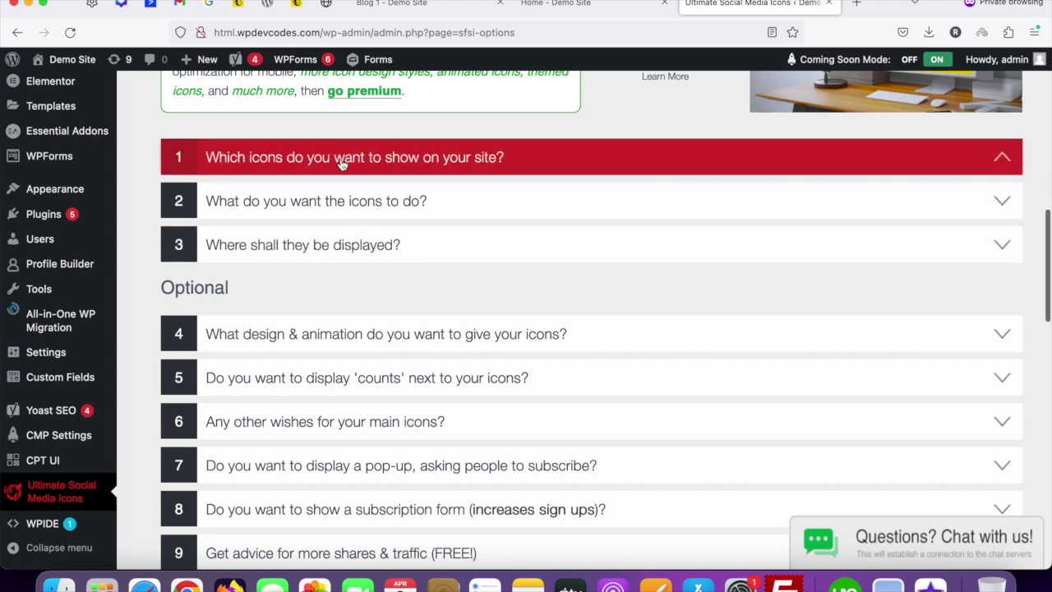
Expand question 1 on which icons to show and add Youtube and LinkedIn
{"action": "left_click", "coordinate": [474, 169]}
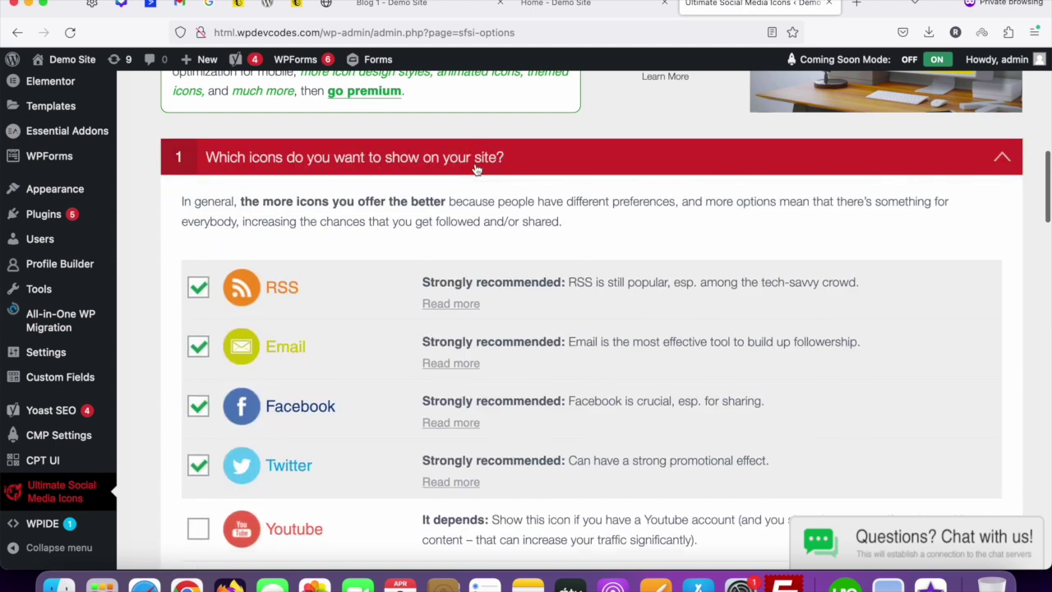
{"action": "scroll", "coordinate": [271, 312], "scroll_direction": "down", "scroll_amount": 1}
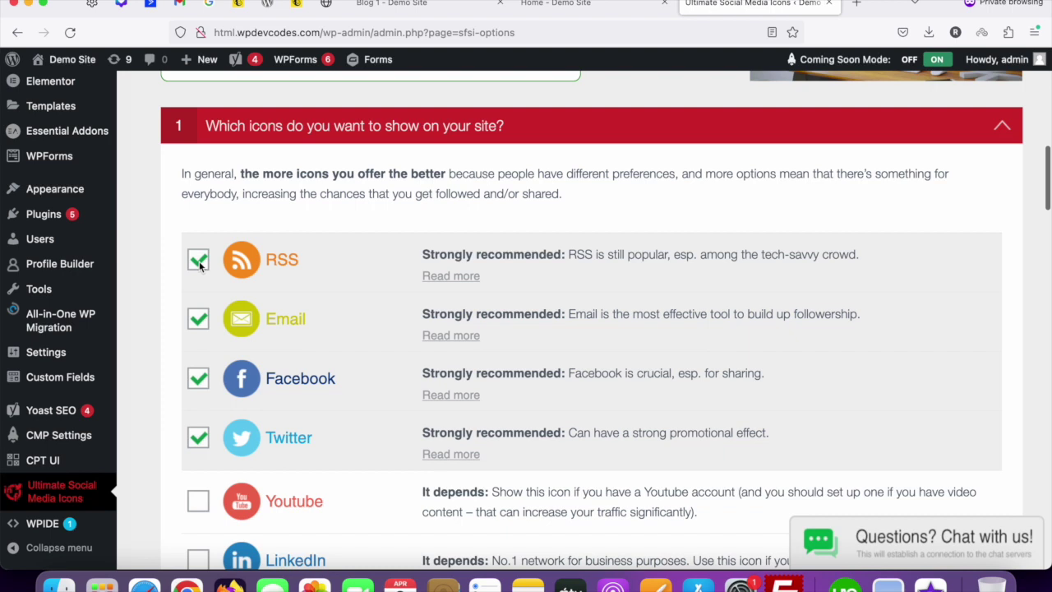
{"action": "scroll", "coordinate": [199, 292], "scroll_direction": "down", "scroll_amount": 1}
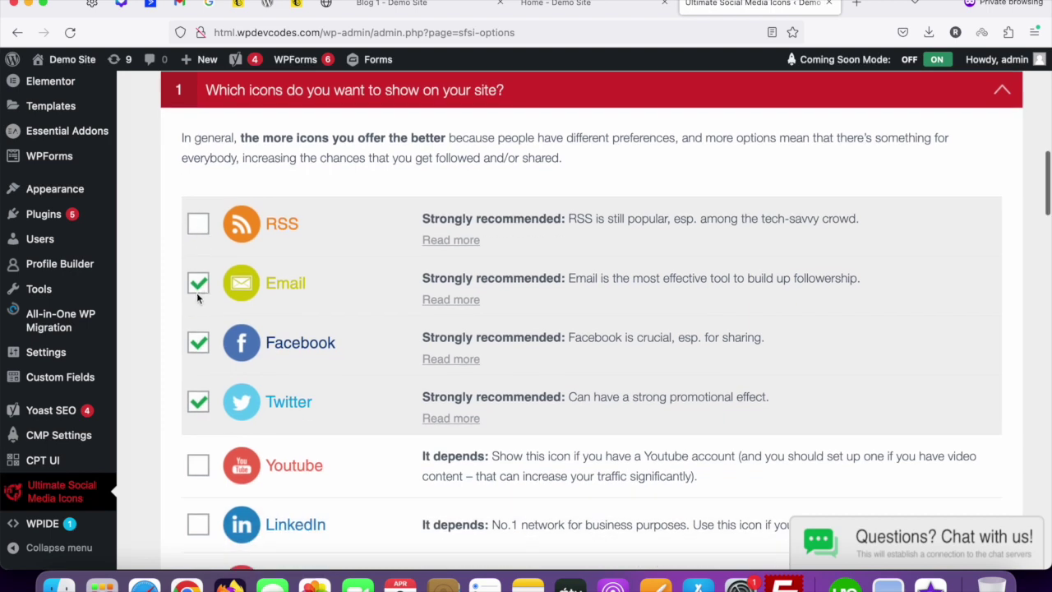
{"action": "scroll", "coordinate": [250, 359], "scroll_direction": "down", "scroll_amount": 2}
{"action": "left_click", "coordinate": [198, 386]}
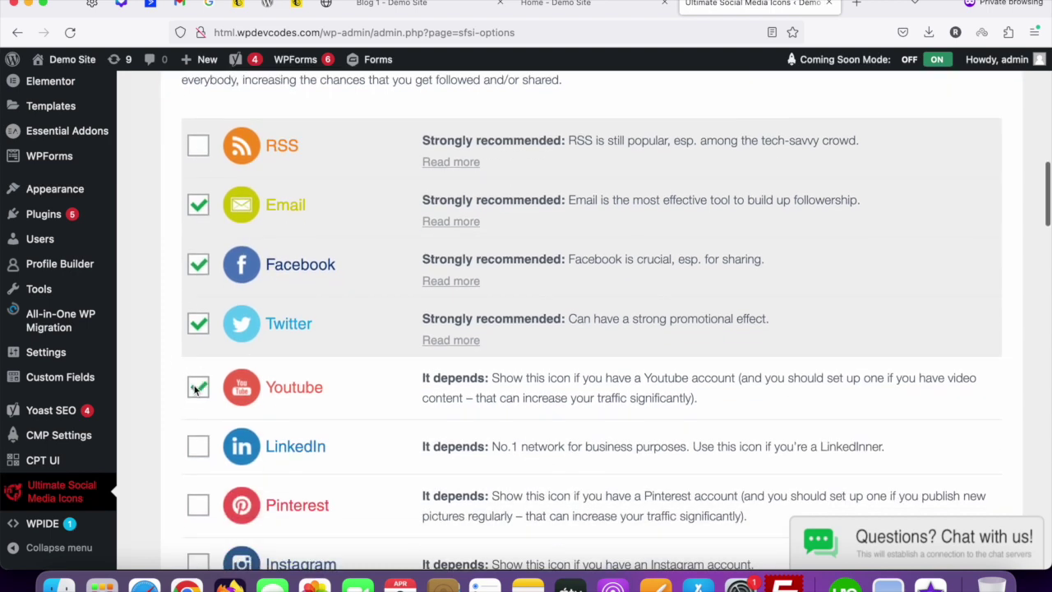
{"action": "left_click", "coordinate": [198, 450]}
Expand question 2 about what the icons should do
{"action": "scroll", "coordinate": [346, 329], "scroll_direction": "down", "scroll_amount": 5}
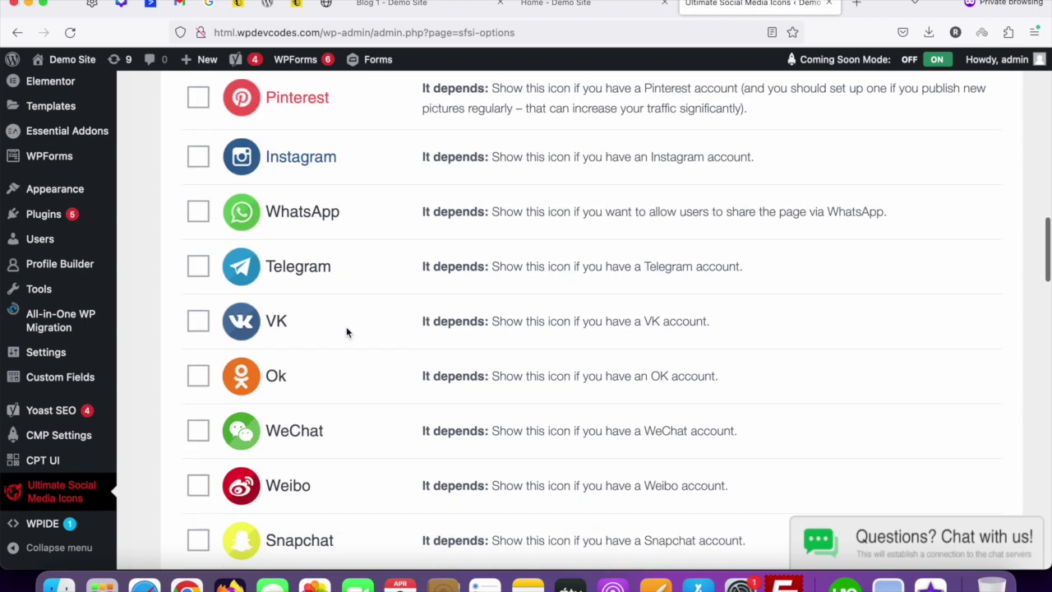
{"action": "scroll", "coordinate": [346, 328], "scroll_direction": "down", "scroll_amount": 5}
{"action": "scroll", "coordinate": [346, 329], "scroll_direction": "down", "scroll_amount": 2}
{"action": "scroll", "coordinate": [346, 329], "scroll_direction": "down", "scroll_amount": 5}
{"action": "left_click", "coordinate": [346, 327]}
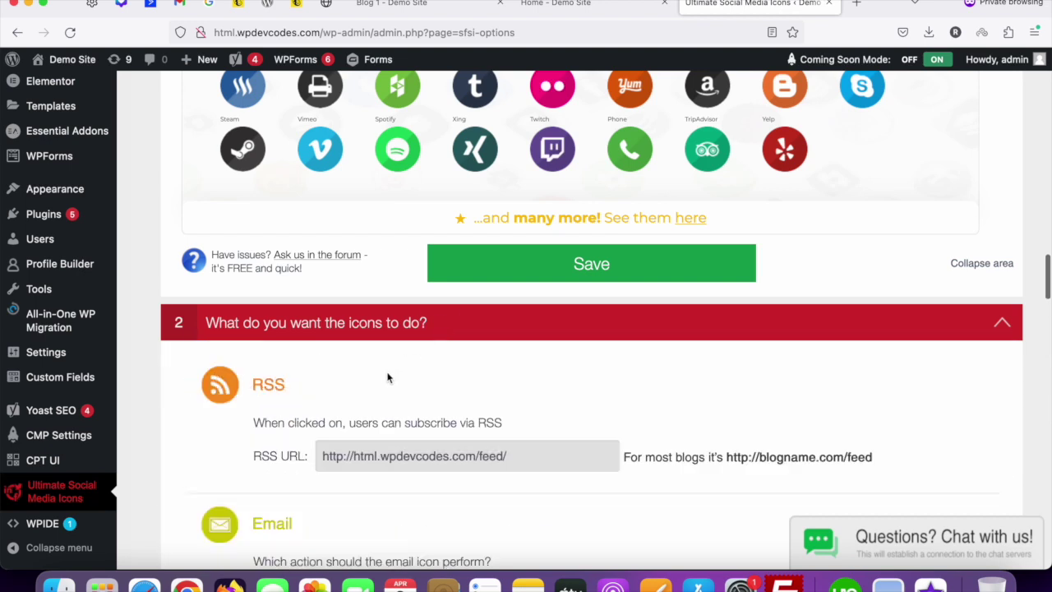
{"action": "scroll", "coordinate": [267, 415], "scroll_direction": "down", "scroll_amount": 5}
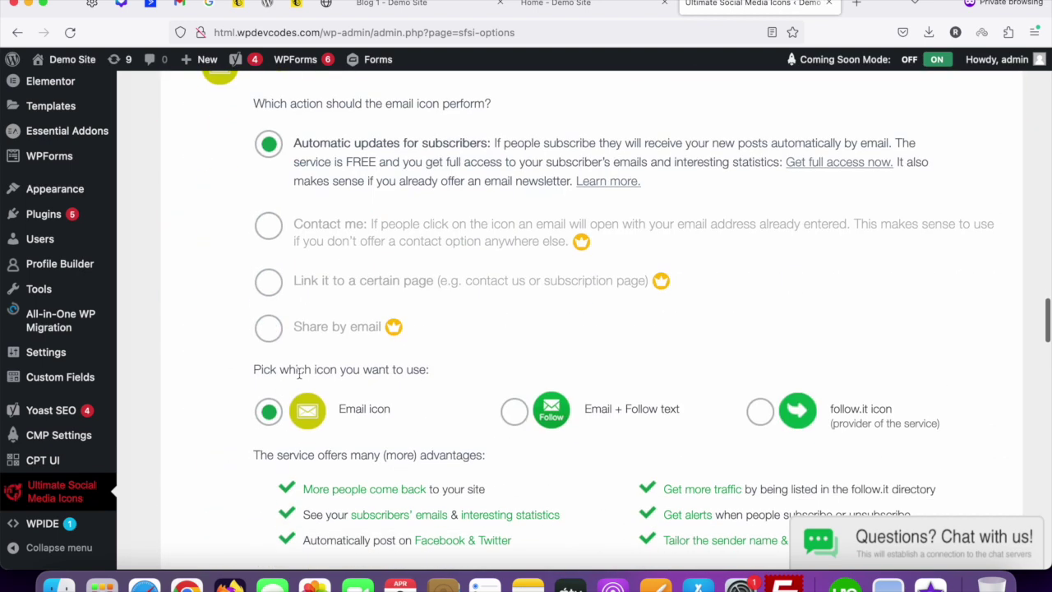
{"action": "scroll", "coordinate": [321, 269], "scroll_direction": "down", "scroll_amount": 5}
{"action": "scroll", "coordinate": [370, 276], "scroll_direction": "down", "scroll_amount": 5}
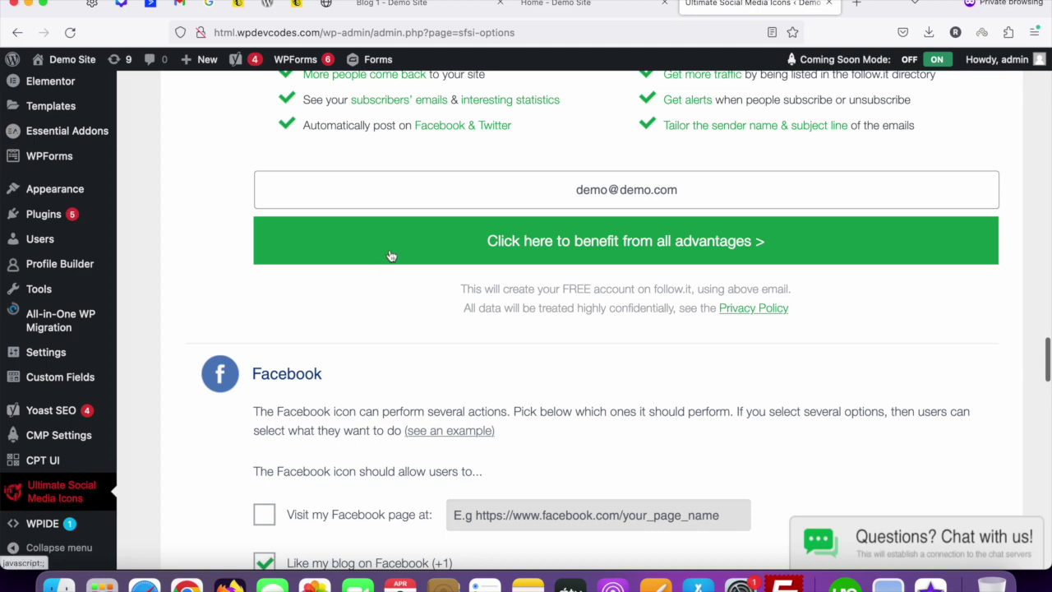
{"action": "scroll", "coordinate": [386, 256], "scroll_direction": "up", "scroll_amount": 10}
{"action": "scroll", "coordinate": [386, 263], "scroll_direction": "down", "scroll_amount": 4}
{"action": "scroll", "coordinate": [378, 288], "scroll_direction": "down", "scroll_amount": 9}
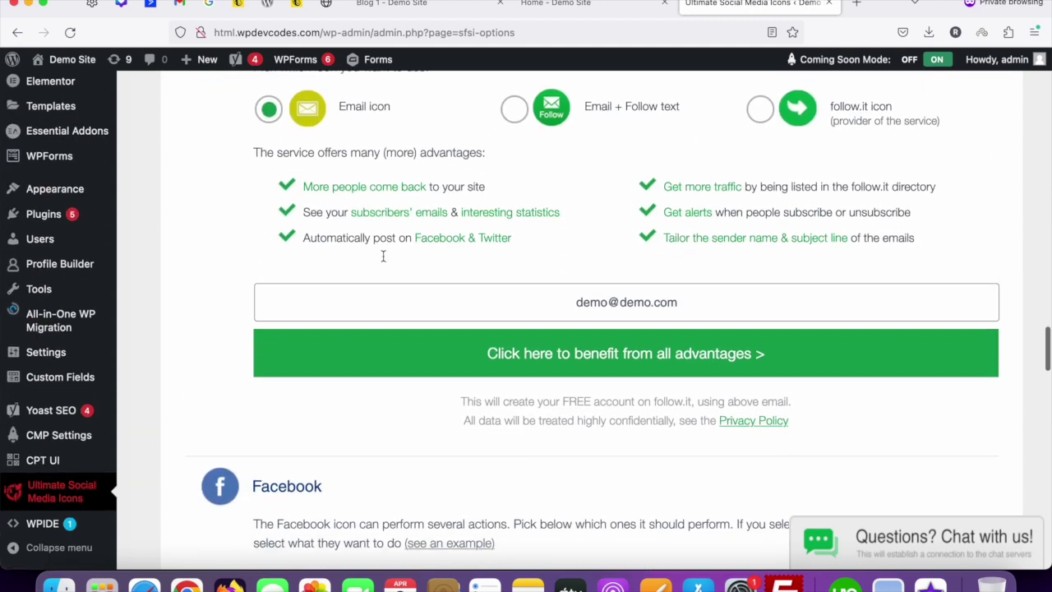
{"action": "scroll", "coordinate": [369, 312], "scroll_direction": "down", "scroll_amount": 7}
{"action": "scroll", "coordinate": [361, 320], "scroll_direction": "down", "scroll_amount": 2}
{"action": "scroll", "coordinate": [359, 321], "scroll_direction": "down", "scroll_amount": 5}
{"action": "scroll", "coordinate": [362, 345], "scroll_direction": "down", "scroll_amount": 8}
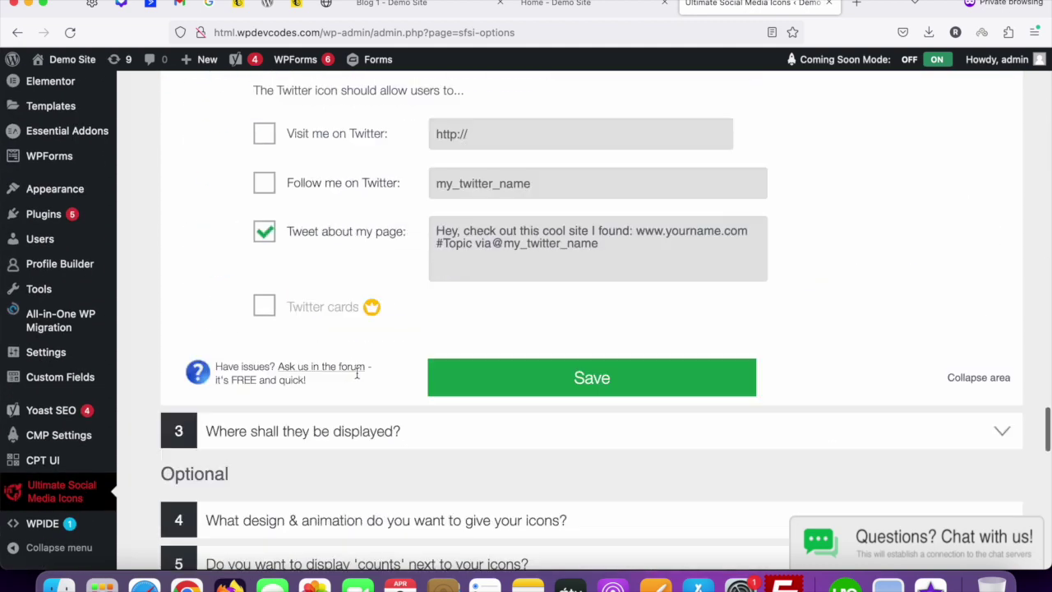
{"action": "scroll", "coordinate": [364, 376], "scroll_direction": "down", "scroll_amount": 2}
{"action": "scroll", "coordinate": [372, 451], "scroll_direction": "down", "scroll_amount": 2}
{"action": "scroll", "coordinate": [361, 345], "scroll_direction": "down", "scroll_amount": 4}
{"action": "scroll", "coordinate": [349, 263], "scroll_direction": "up", "scroll_amount": 4}
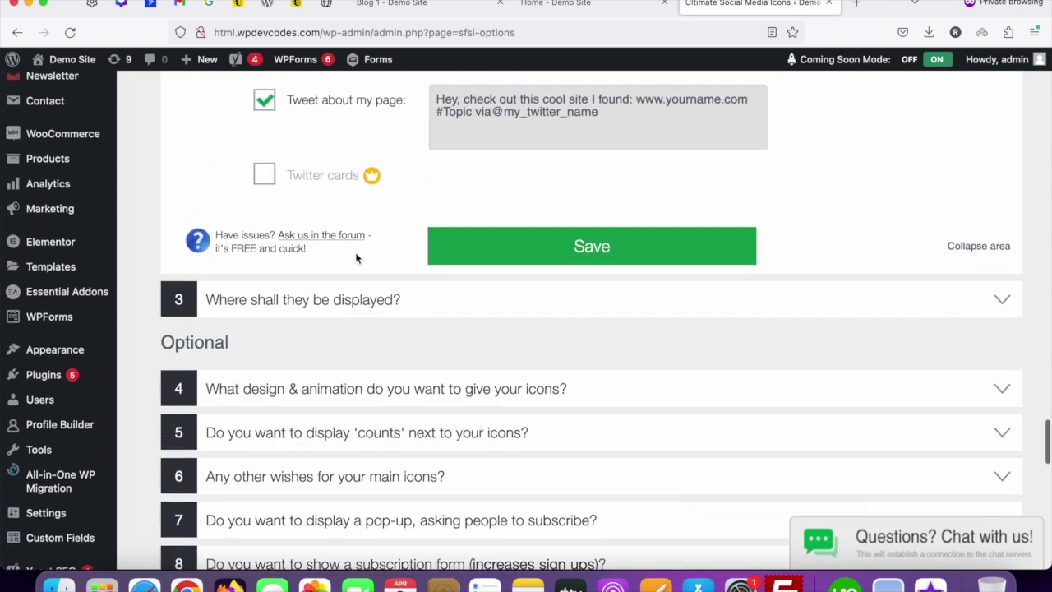
In section 3, make the icons float over the website's pages at Center left
{"action": "left_click", "coordinate": [466, 309]}
{"action": "scroll", "coordinate": [440, 386], "scroll_direction": "down", "scroll_amount": 5}
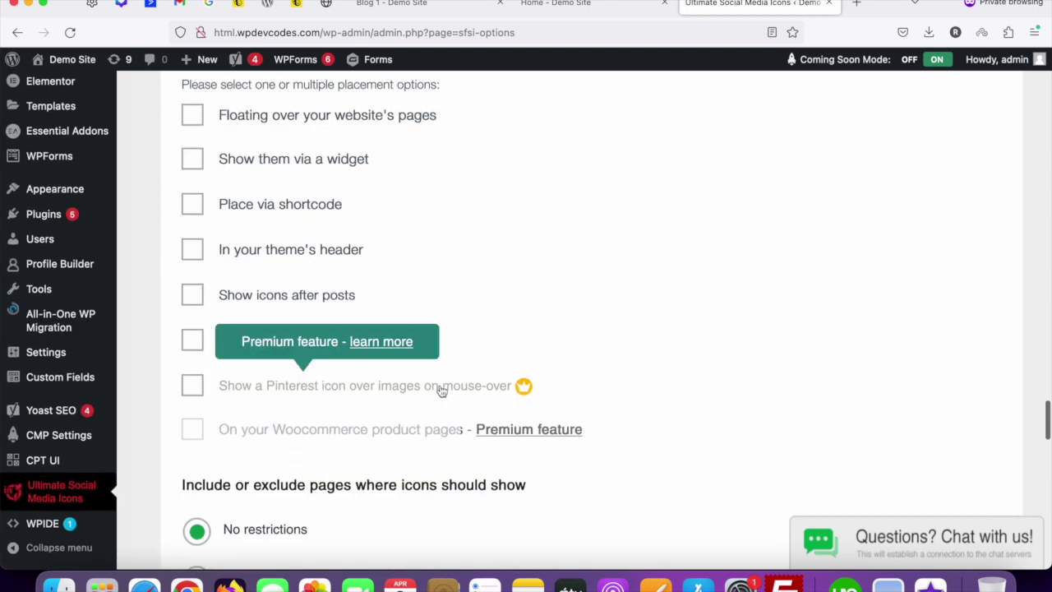
{"action": "scroll", "coordinate": [440, 392], "scroll_direction": "up", "scroll_amount": 1}
{"action": "scroll", "coordinate": [439, 392], "scroll_direction": "up", "scroll_amount": 2}
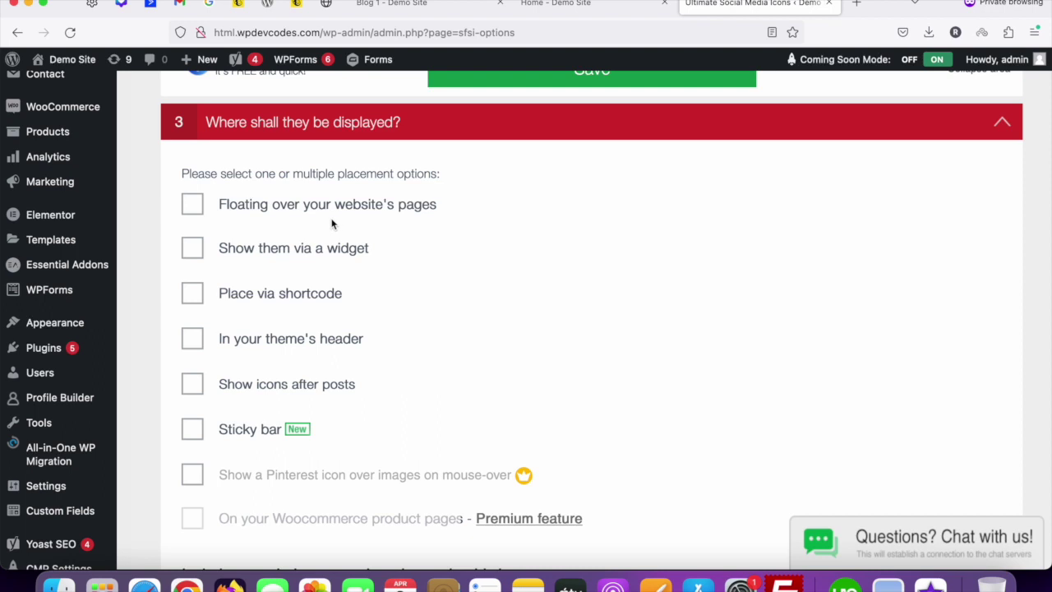
{"action": "left_click", "coordinate": [196, 208]}
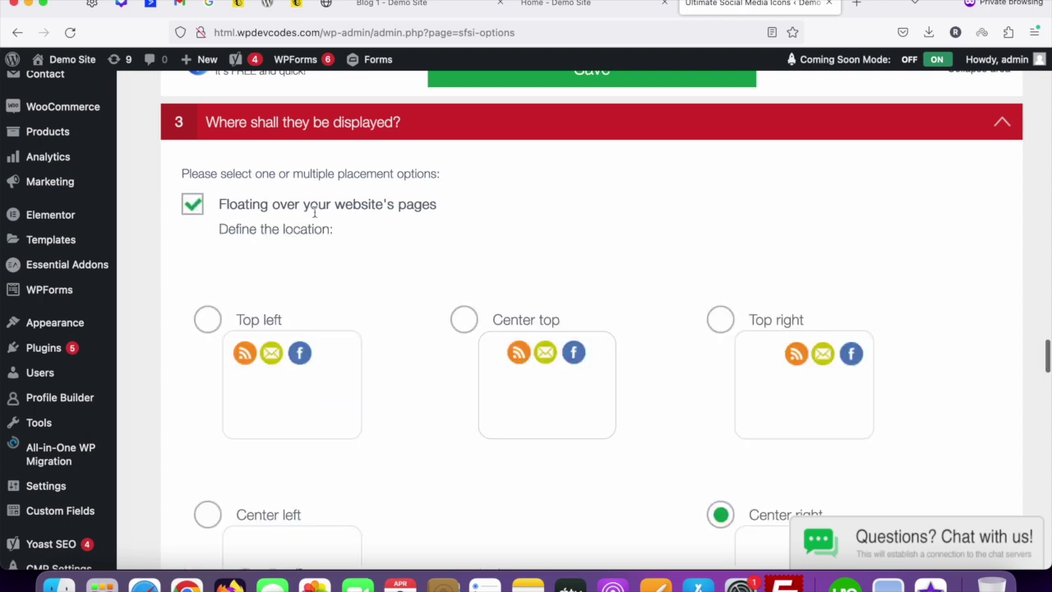
{"action": "scroll", "coordinate": [421, 271], "scroll_direction": "down", "scroll_amount": 2}
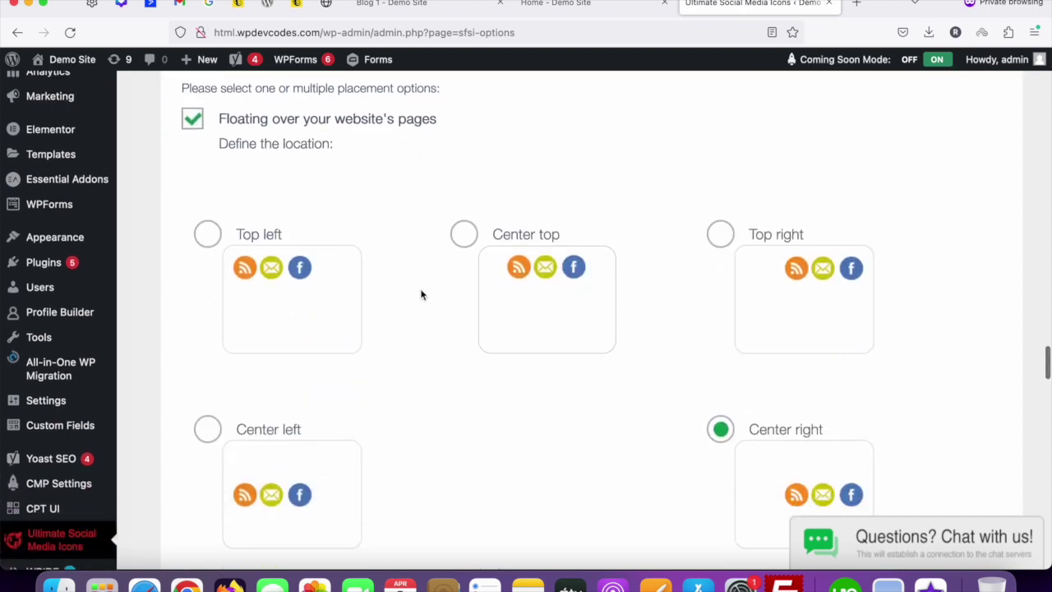
{"action": "scroll", "coordinate": [422, 295], "scroll_direction": "down", "scroll_amount": 2}
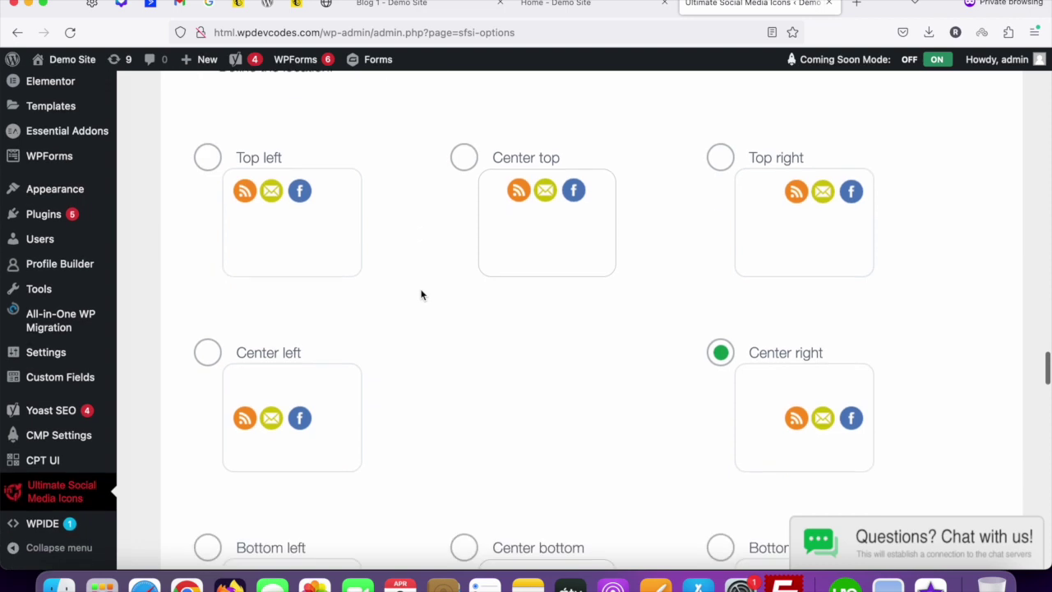
{"action": "left_click", "coordinate": [201, 352]}
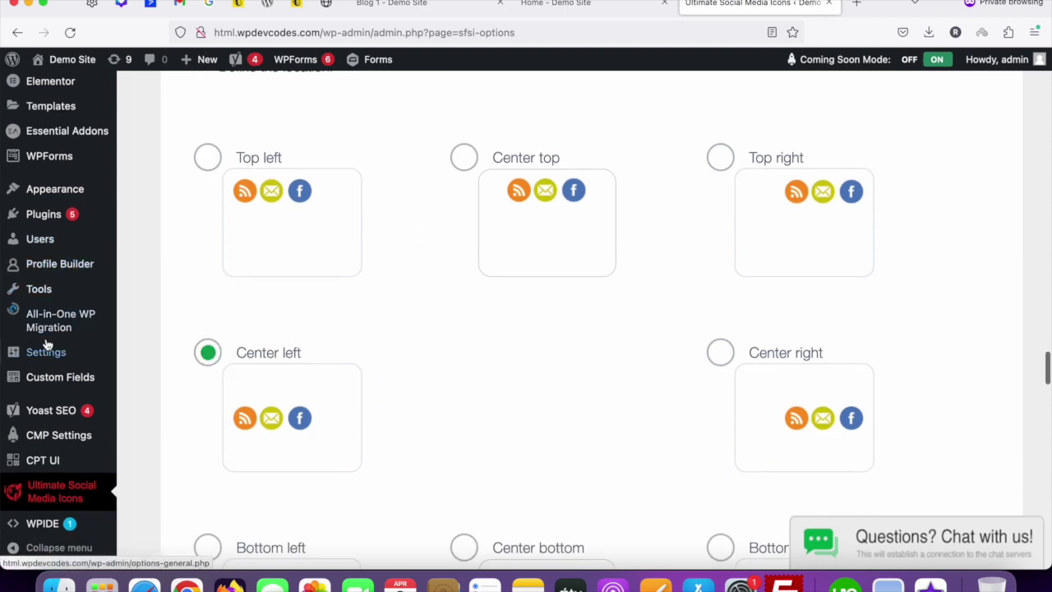
Check the Blog 1 post, then move the floating icons to Center right
{"action": "left_click", "coordinate": [374, 8]}
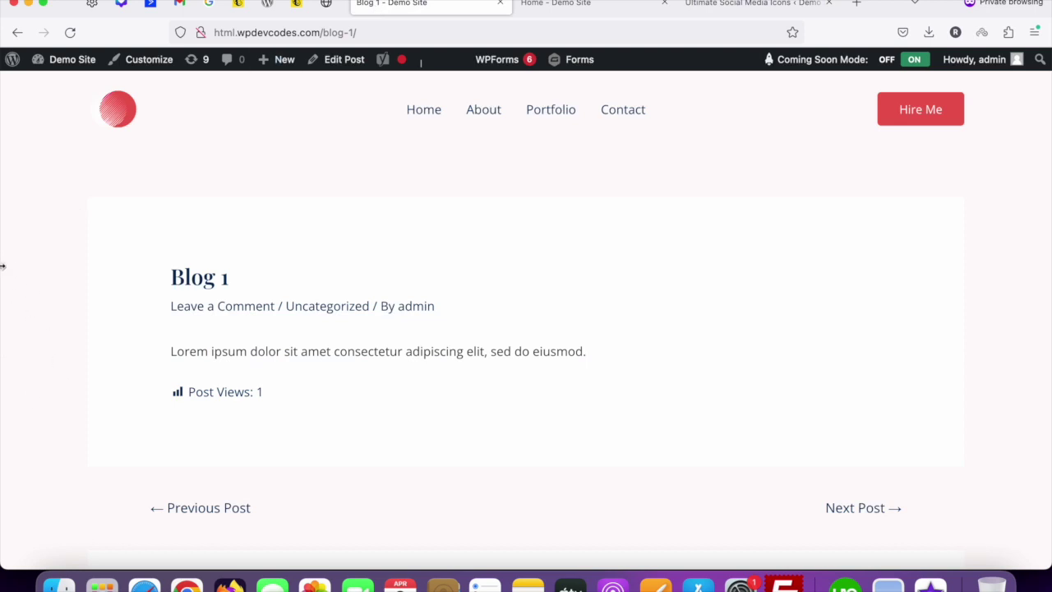
{"action": "left_click", "coordinate": [726, 8]}
{"action": "scroll", "coordinate": [399, 337], "scroll_direction": "down", "scroll_amount": 2}
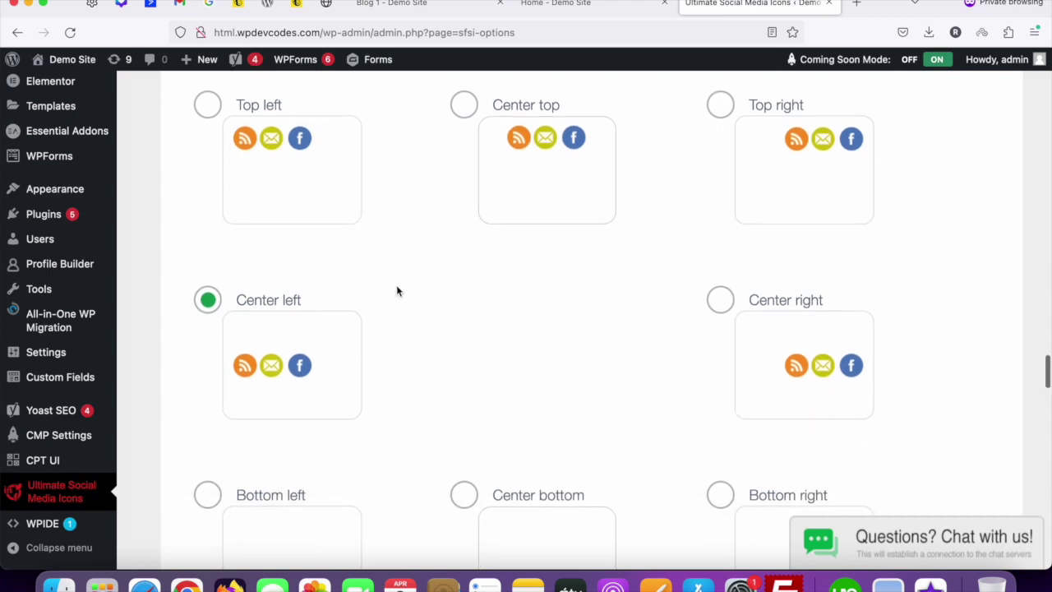
{"action": "scroll", "coordinate": [416, 300], "scroll_direction": "up", "scroll_amount": 1}
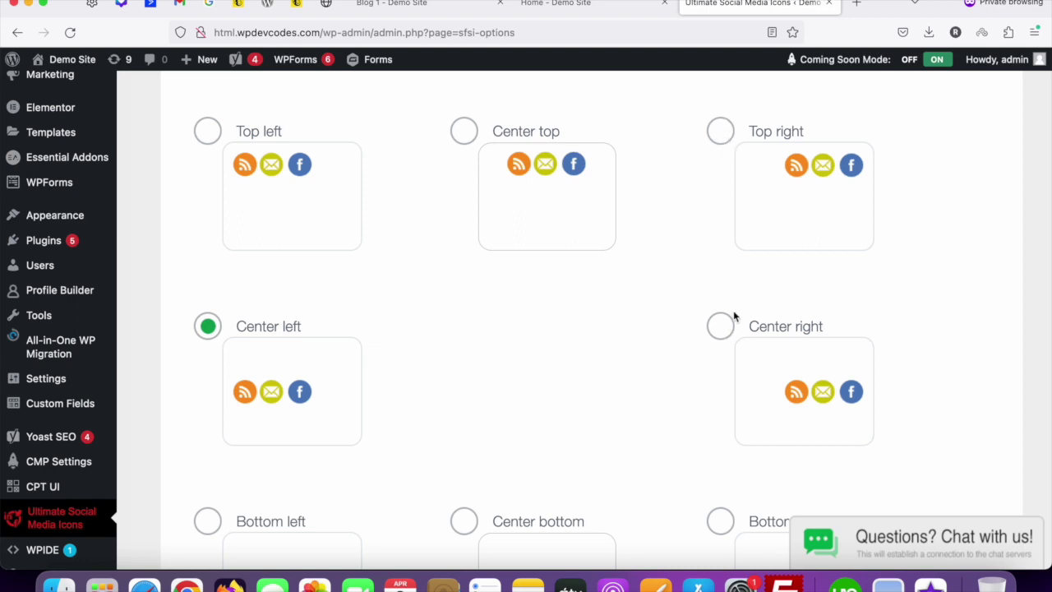
{"action": "left_click", "coordinate": [723, 328]}
{"action": "scroll", "coordinate": [554, 339], "scroll_direction": "down", "scroll_amount": 3}
Show the floating icons vertically and save the section 3 display settings
{"action": "scroll", "coordinate": [457, 365], "scroll_direction": "down", "scroll_amount": 5}
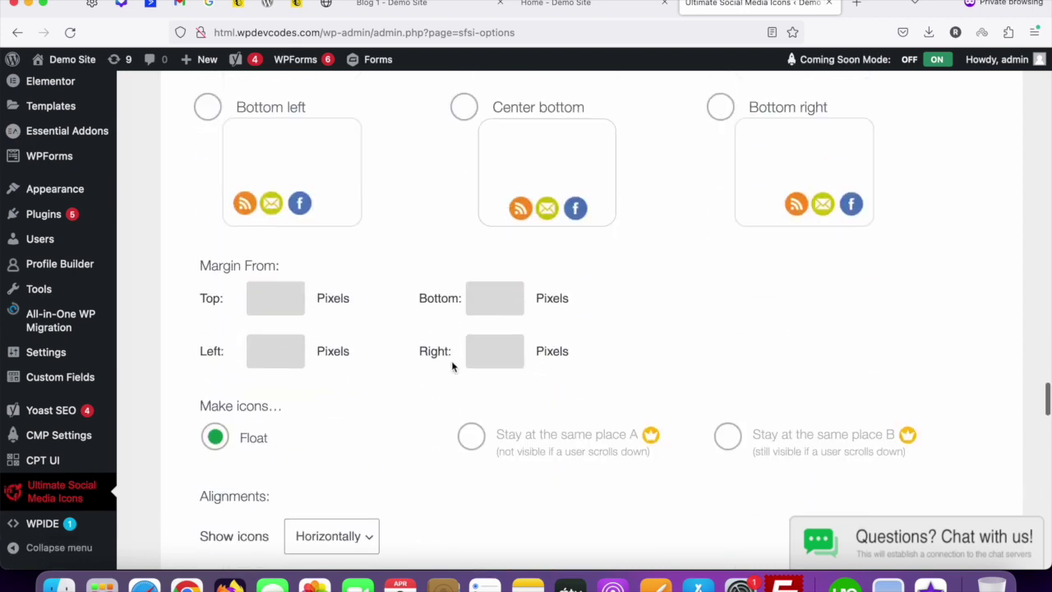
{"action": "scroll", "coordinate": [452, 366], "scroll_direction": "down", "scroll_amount": 3}
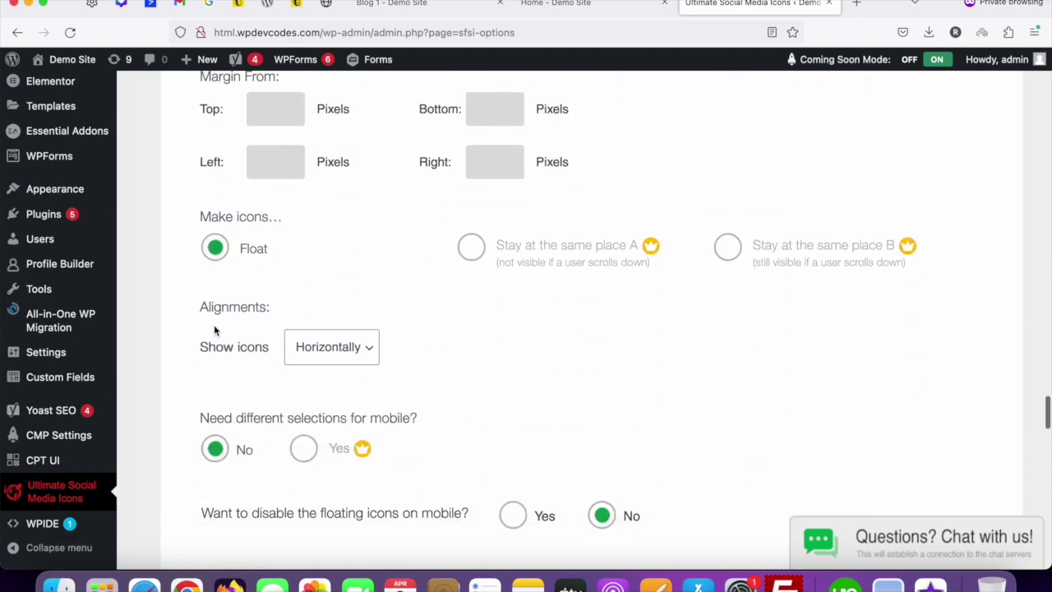
{"action": "left_click", "coordinate": [359, 352]}
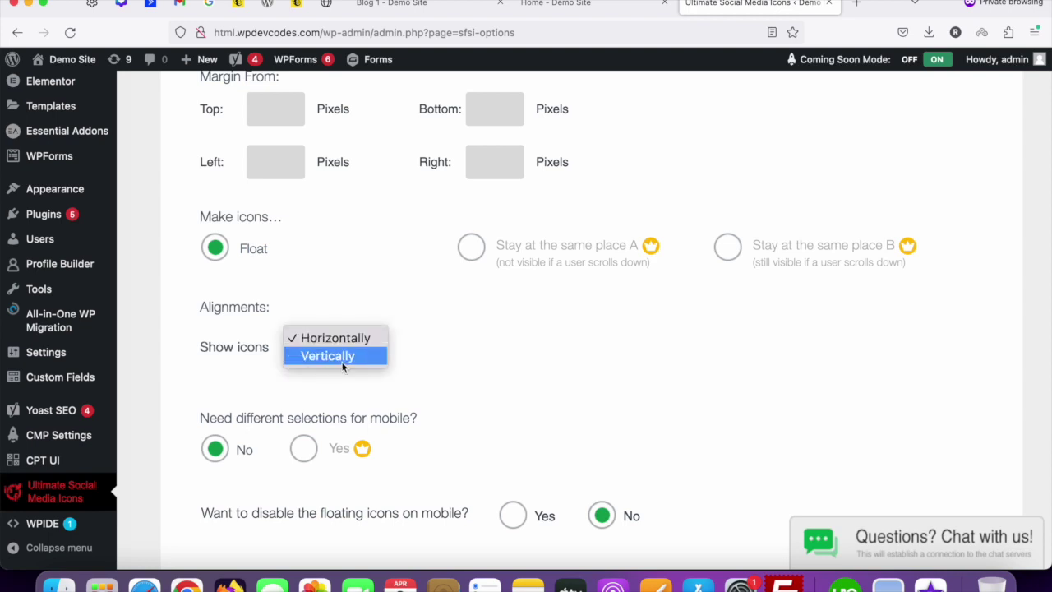
{"action": "left_click", "coordinate": [341, 359]}
{"action": "scroll", "coordinate": [403, 353], "scroll_direction": "down", "scroll_amount": 4}
{"action": "scroll", "coordinate": [403, 354], "scroll_direction": "down", "scroll_amount": 5}
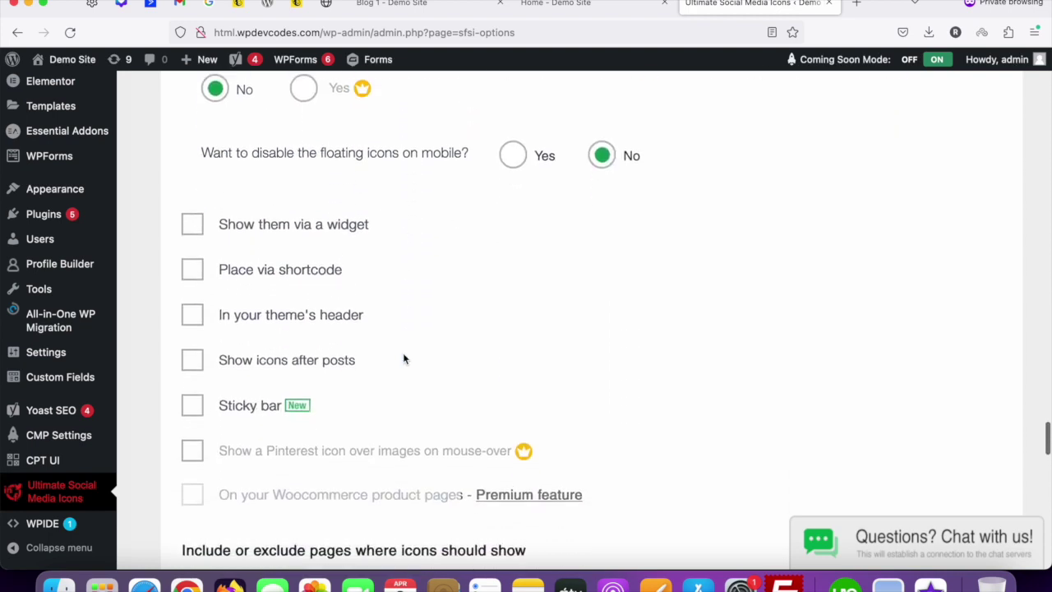
{"action": "scroll", "coordinate": [403, 353], "scroll_direction": "down", "scroll_amount": 1}
{"action": "scroll", "coordinate": [403, 353], "scroll_direction": "down", "scroll_amount": 1}
{"action": "scroll", "coordinate": [424, 372], "scroll_direction": "down", "scroll_amount": 10}
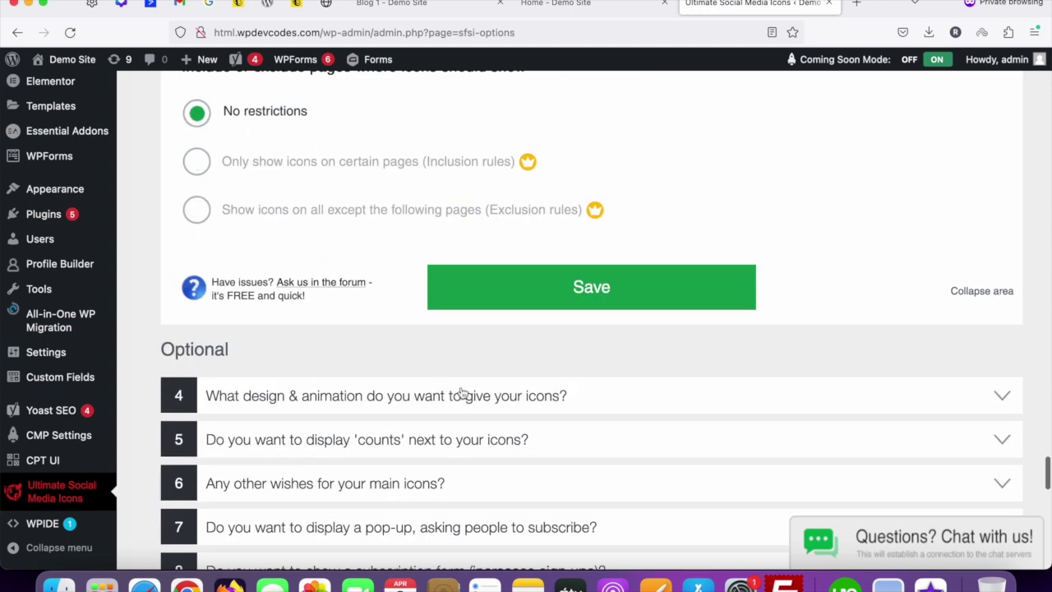
{"action": "left_click", "coordinate": [553, 289]}
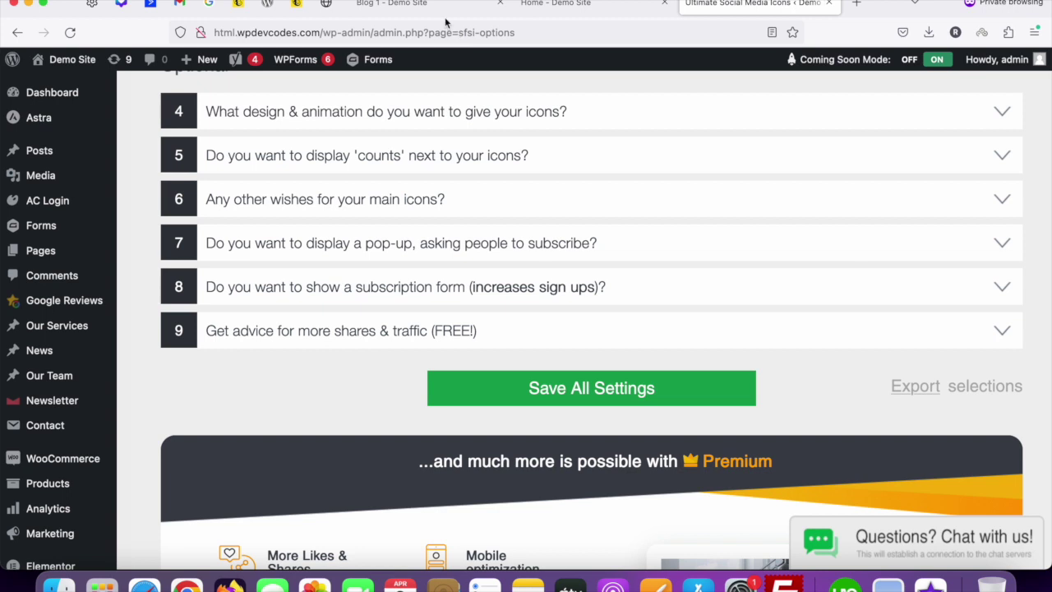
Reload the Blog 1 post tab to show the vertical floating icons at right
{"action": "left_click", "coordinate": [425, 4]}
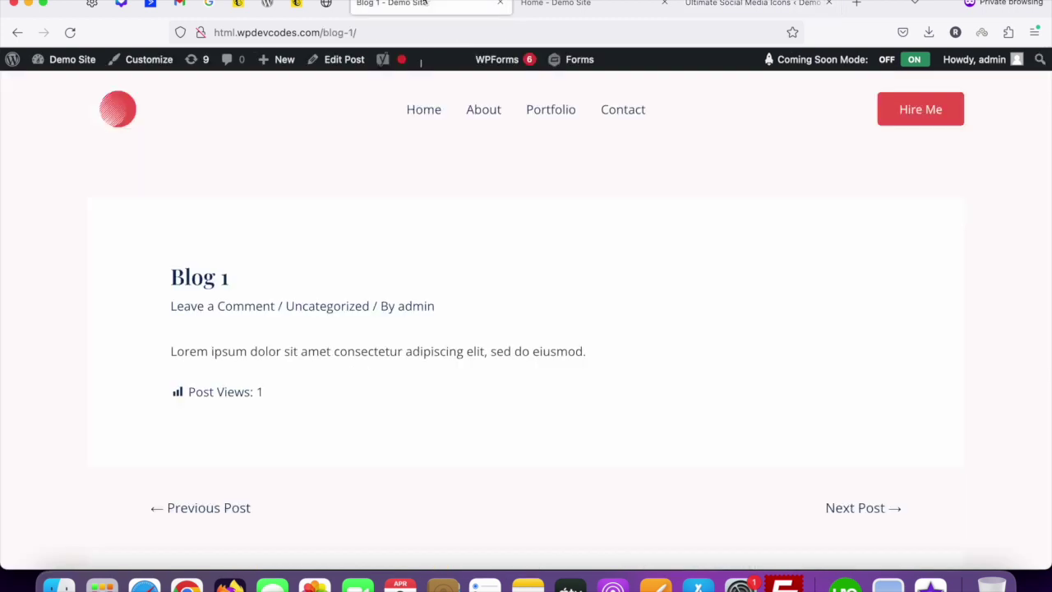
{"action": "right_click", "coordinate": [393, 6]}
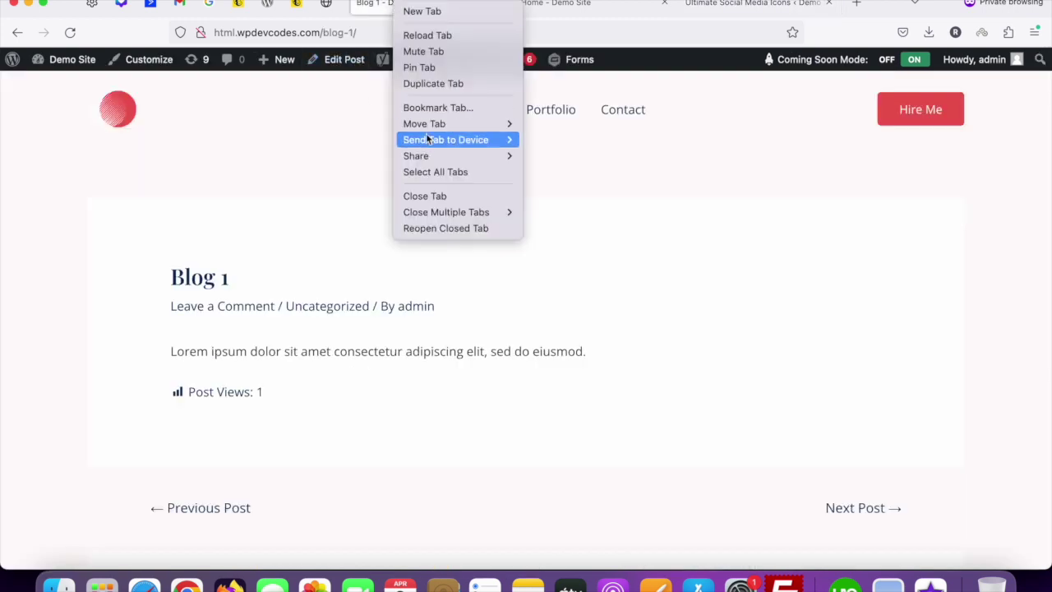
{"action": "left_click", "coordinate": [425, 35]}
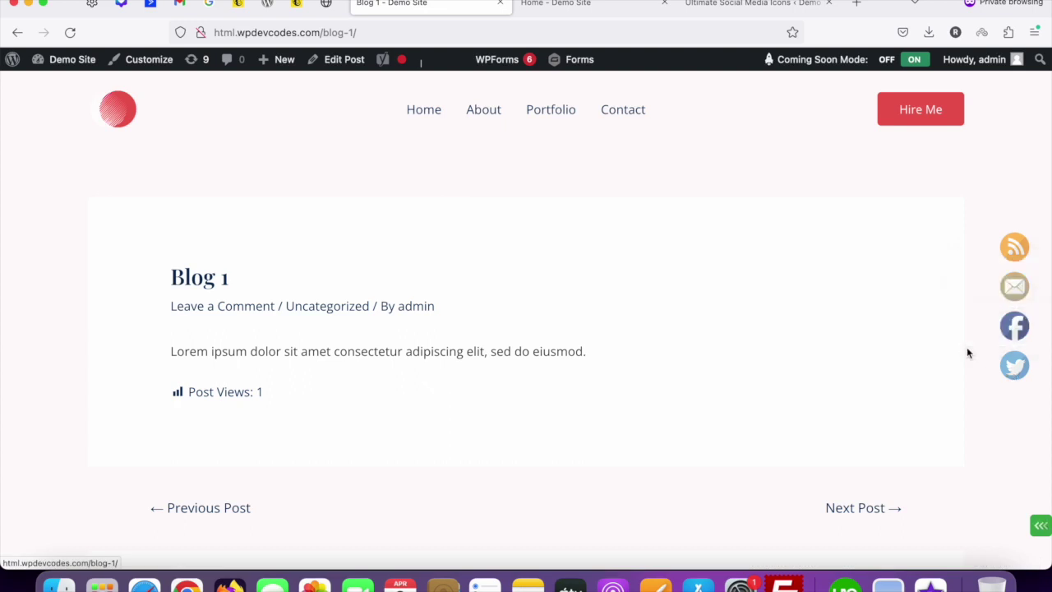
{"action": "scroll", "coordinate": [966, 347], "scroll_direction": "down", "scroll_amount": 5}
{"action": "scroll", "coordinate": [962, 329], "scroll_direction": "down", "scroll_amount": 5}
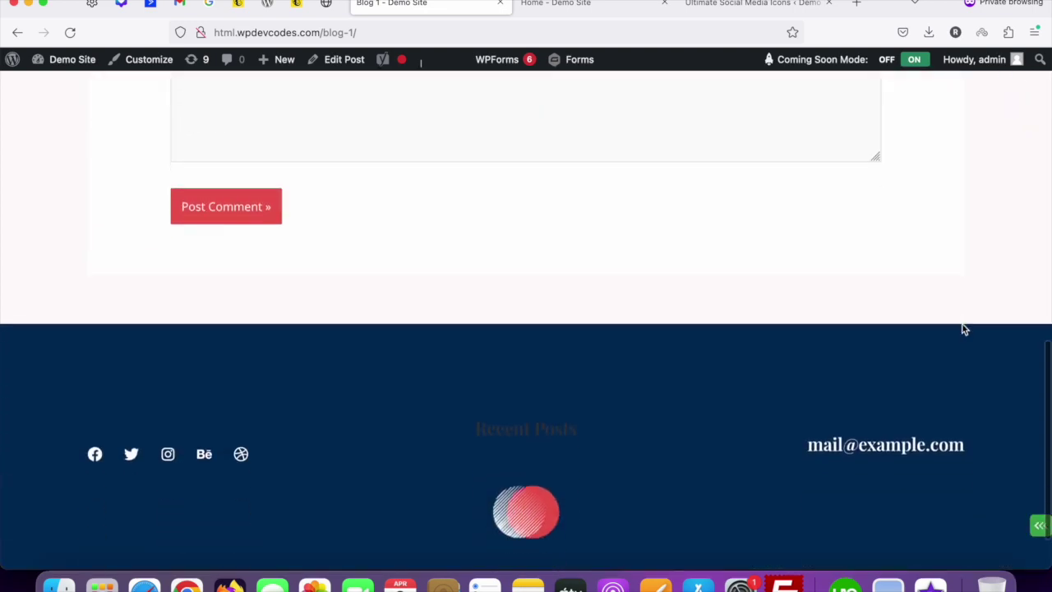
{"action": "scroll", "coordinate": [964, 329], "scroll_direction": "up", "scroll_amount": 10}
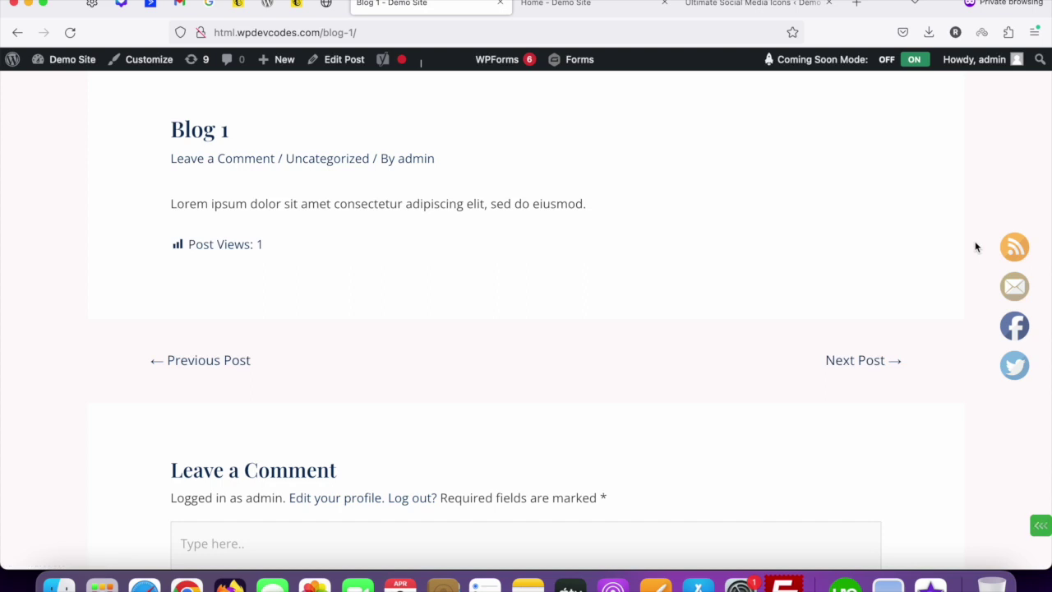
{"action": "scroll", "coordinate": [975, 246], "scroll_direction": "up", "scroll_amount": 3}
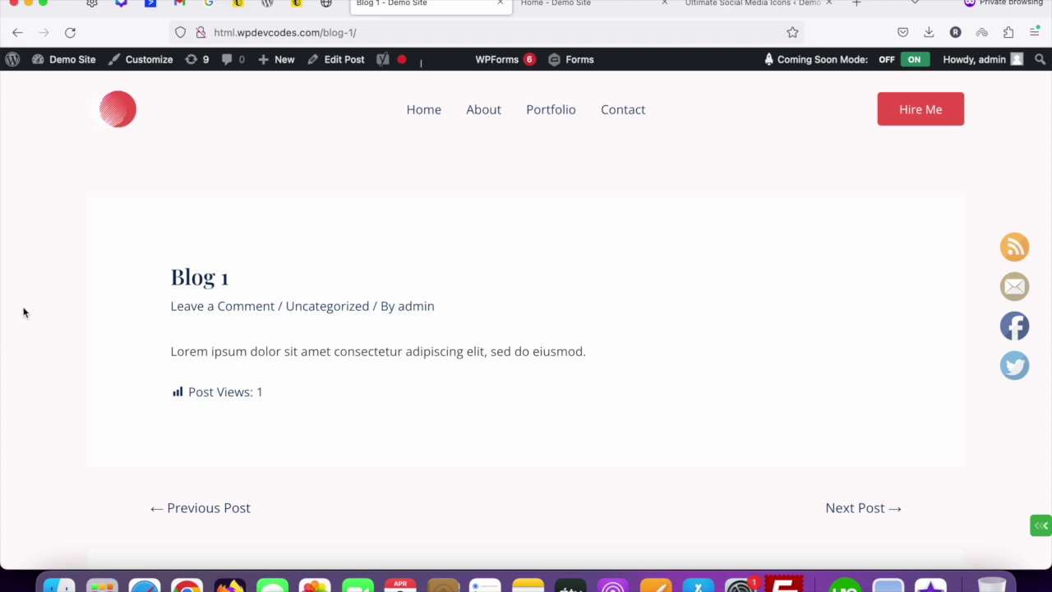
{"action": "scroll", "coordinate": [984, 281], "scroll_direction": "down", "scroll_amount": 5}
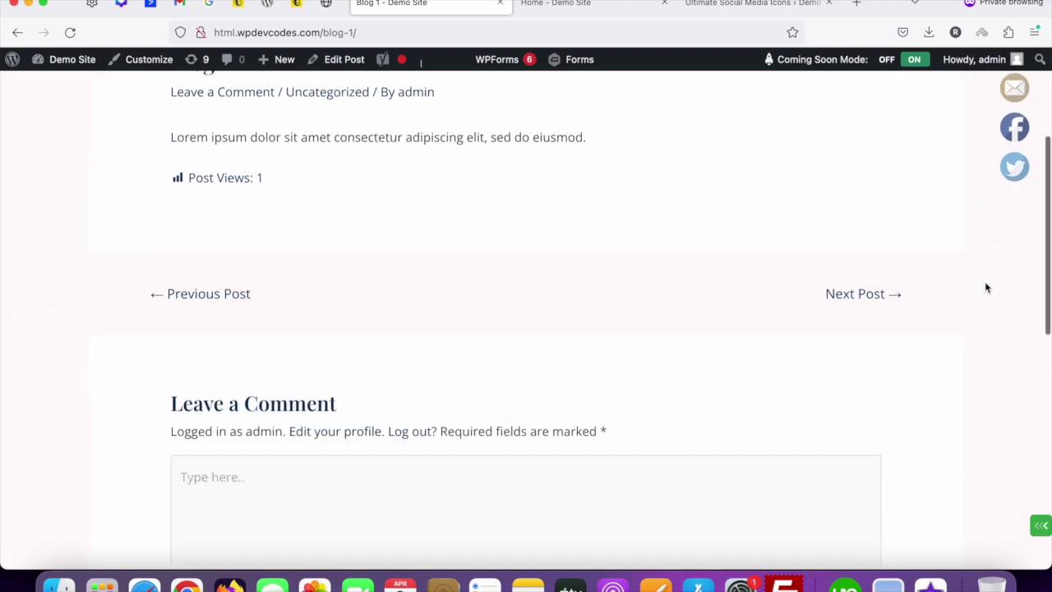